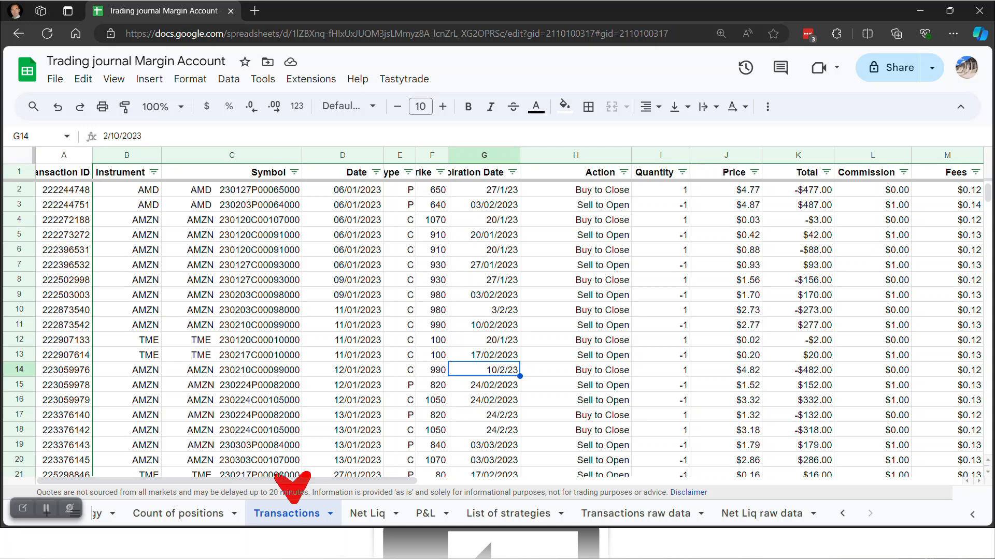
pyautogui.moveTo(380, 503); pyautogui.dragTo(403, 393)
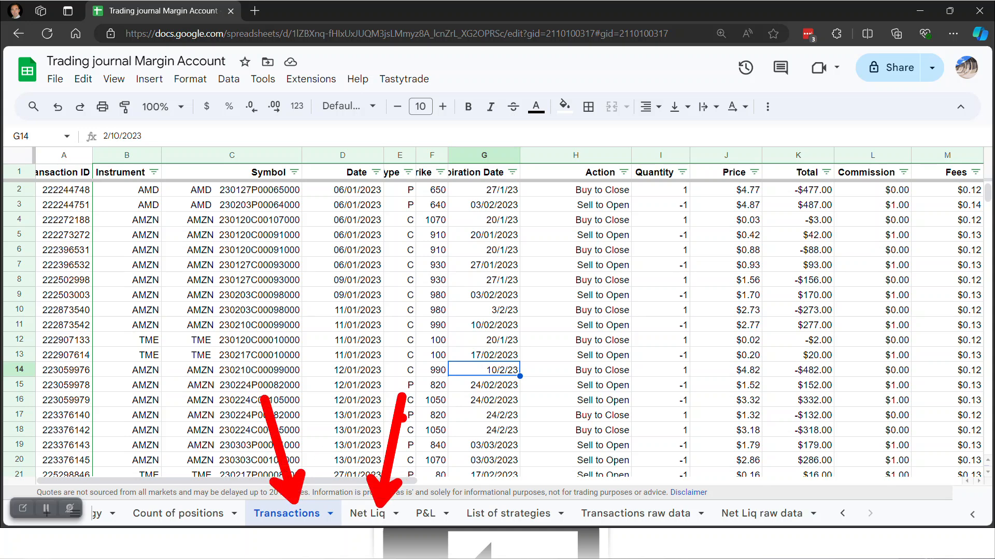
pyautogui.moveTo(446, 504); pyautogui.dragTo(496, 405)
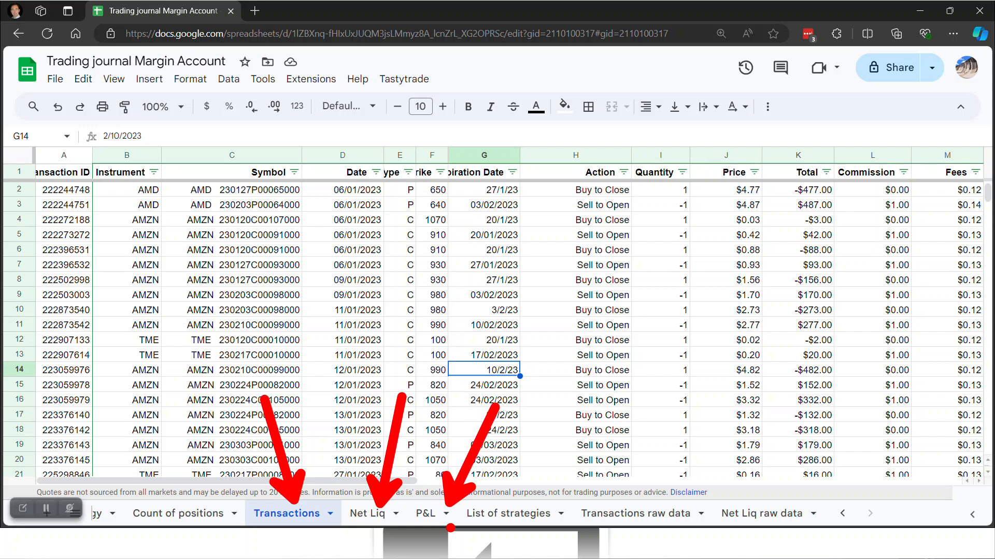
pyautogui.press('Escape')
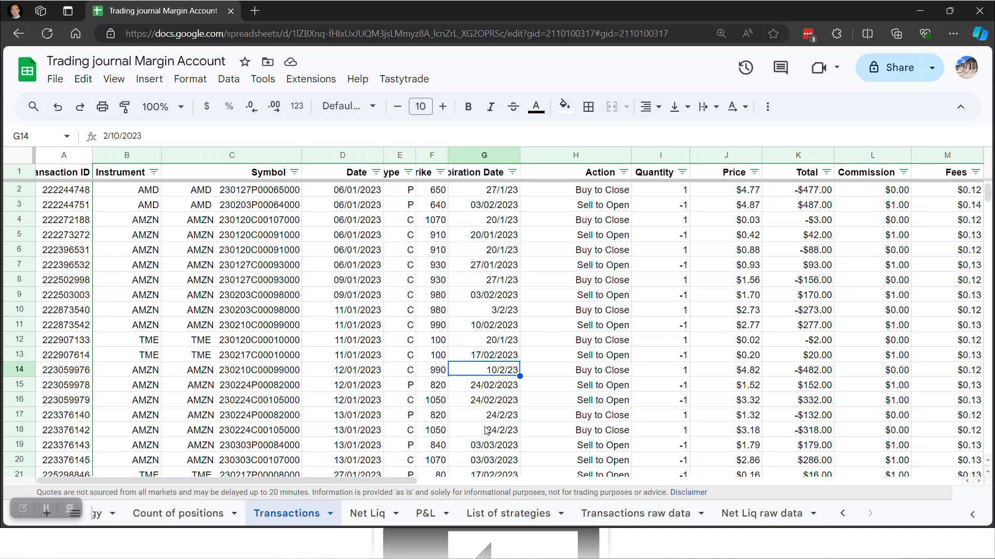
# Step: Create a pivot table on a new sheet from the entire Transactions sheet, using the range Transactions!1:1000
pyautogui.click(420, 480)
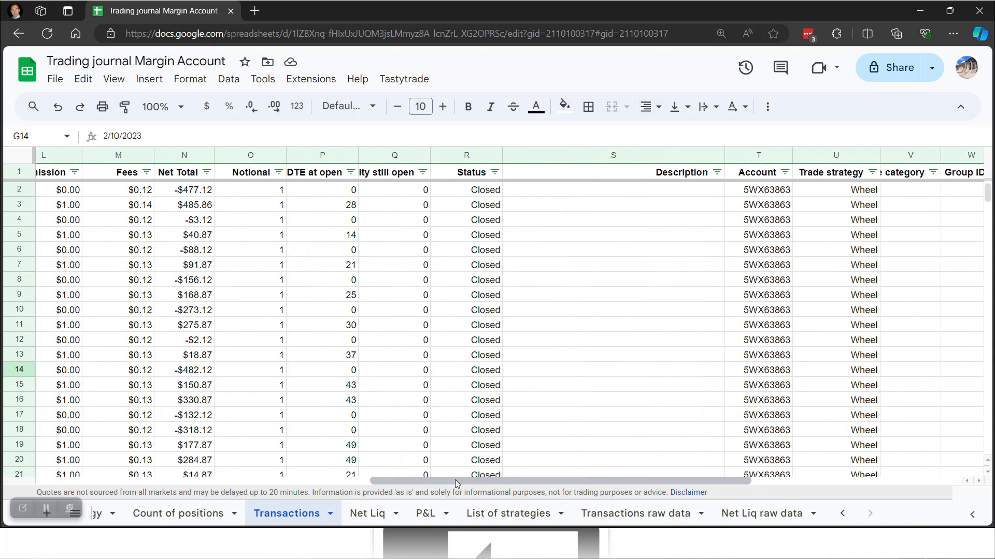
pyautogui.moveTo(472, 481); pyautogui.dragTo(109, 496)
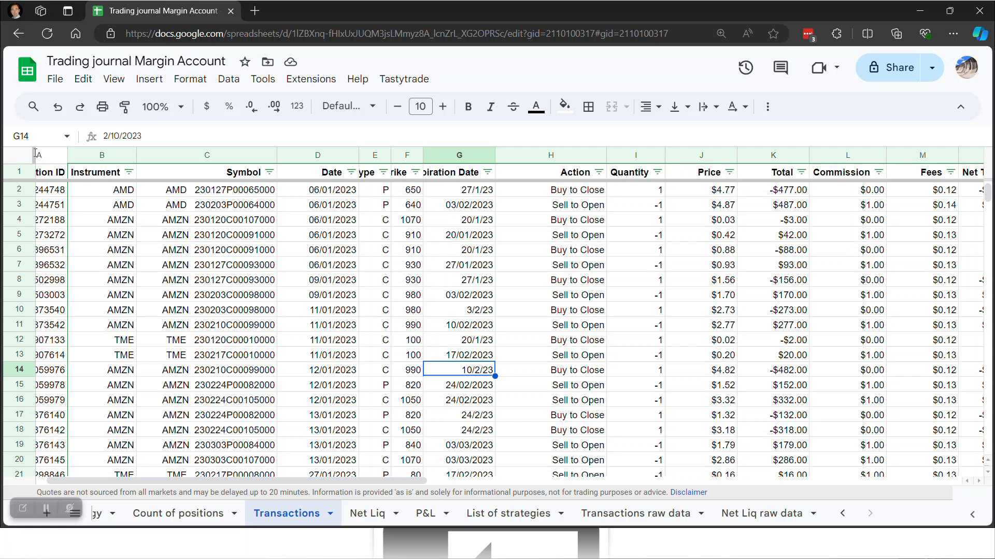
pyautogui.click(13, 162)
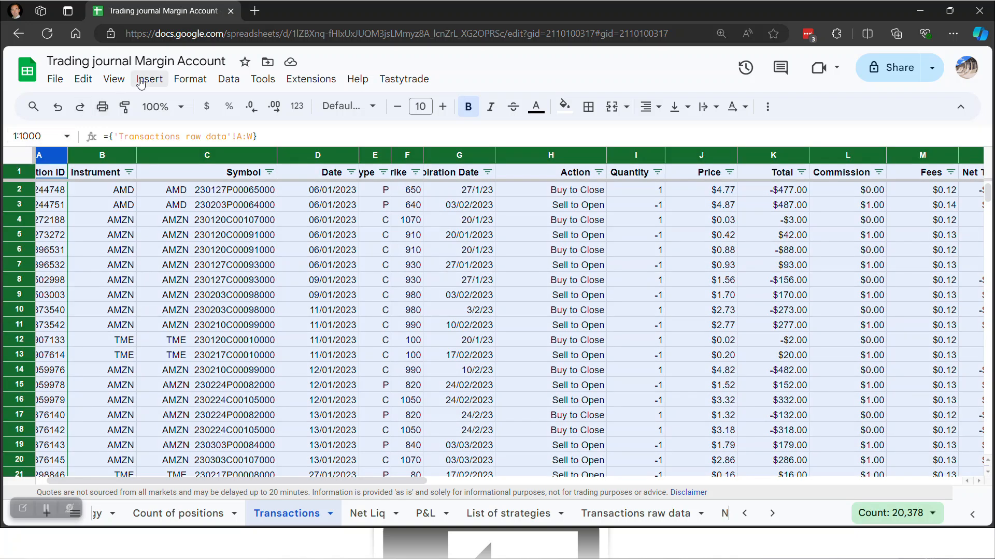
pyautogui.click(158, 80)
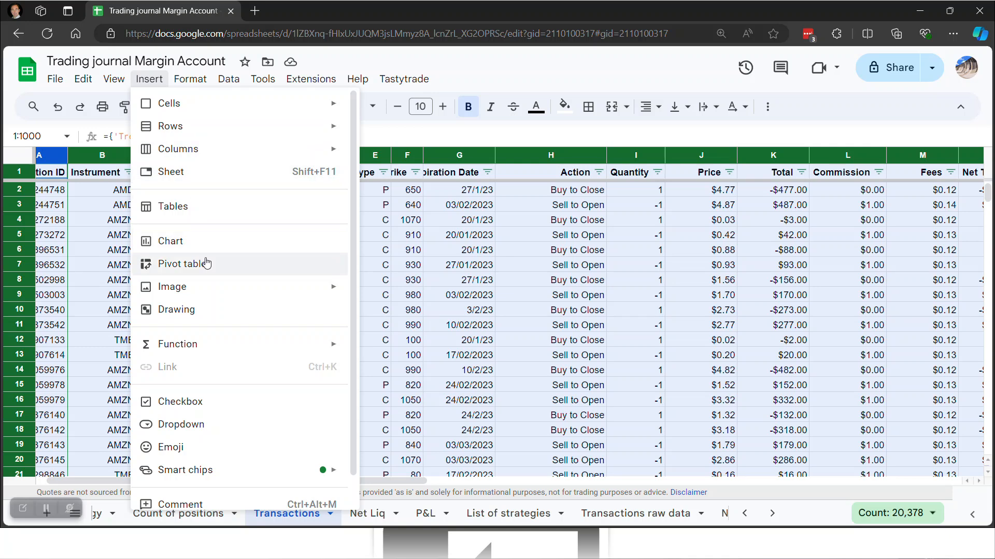
pyautogui.click(231, 267)
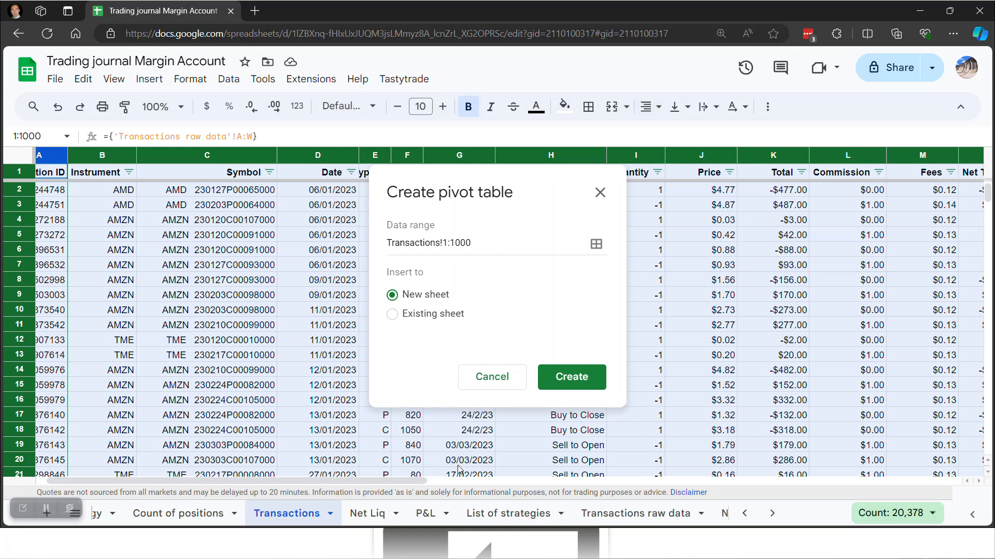
pyautogui.click(563, 384)
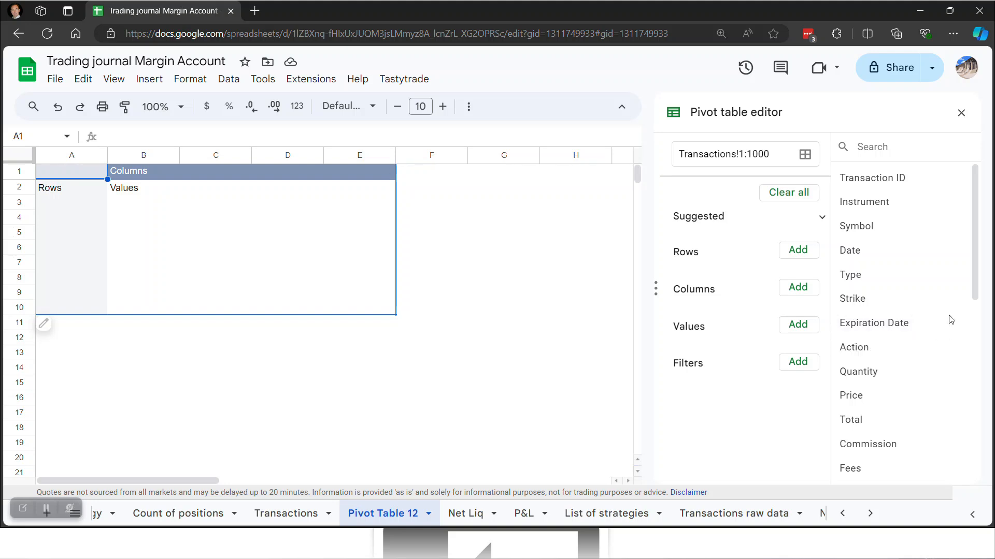
# Step: Add the Trade strategy field to the pivot table's rows
pyautogui.scroll(-1, 951, 320)
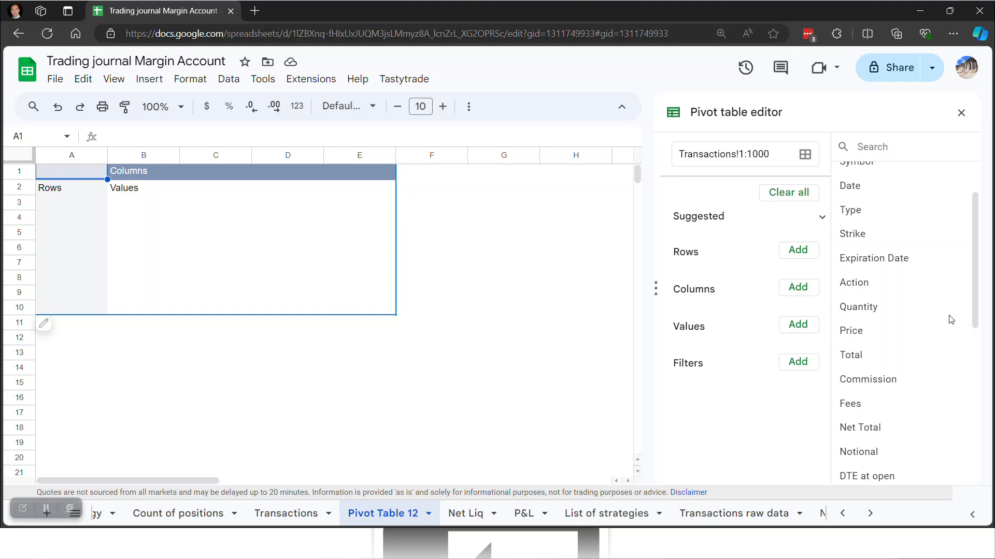
pyautogui.scroll(-3, 951, 319)
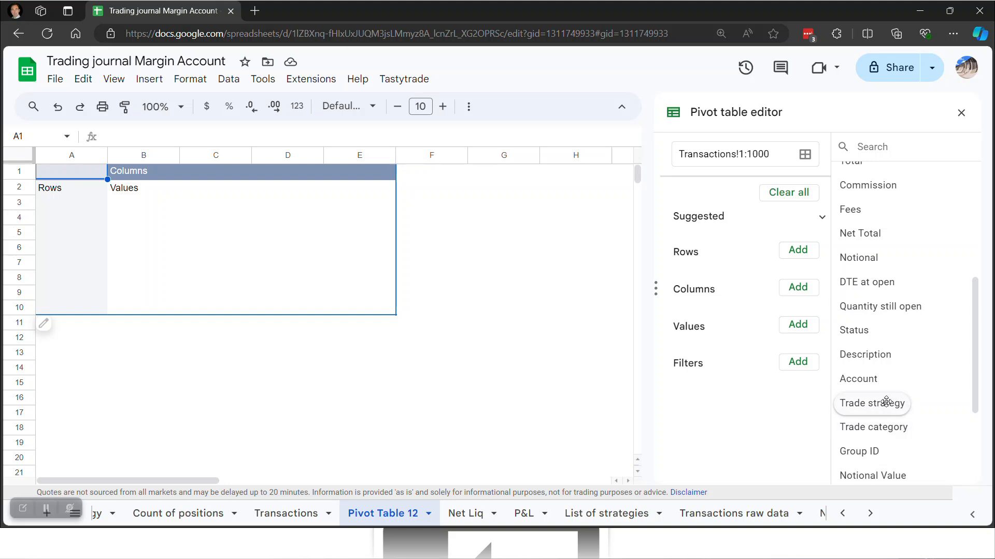
pyautogui.moveTo(895, 404); pyautogui.dragTo(709, 275)
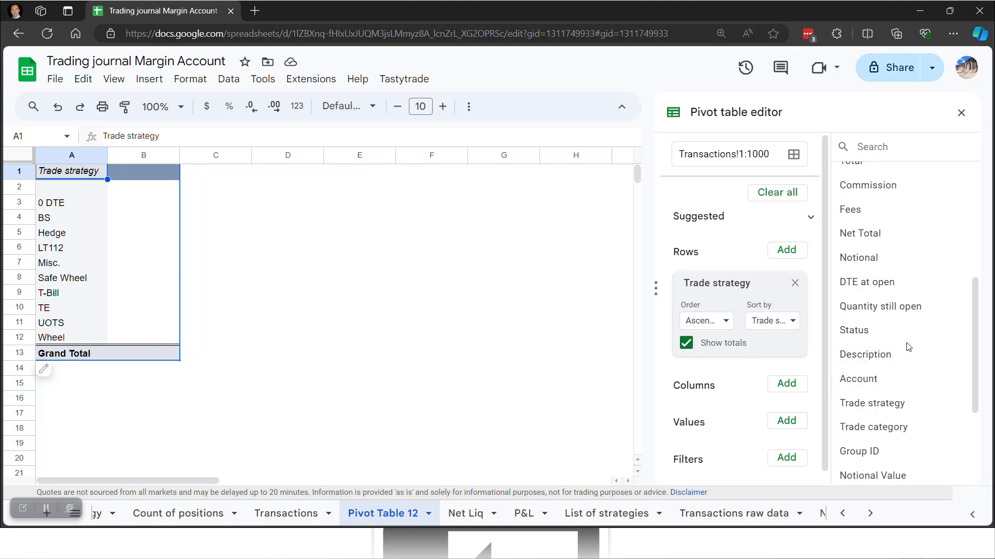
# Step: Add the Quantity still open field to the pivot table's values, summarized by SUM
pyautogui.scroll(-2, 926, 355)
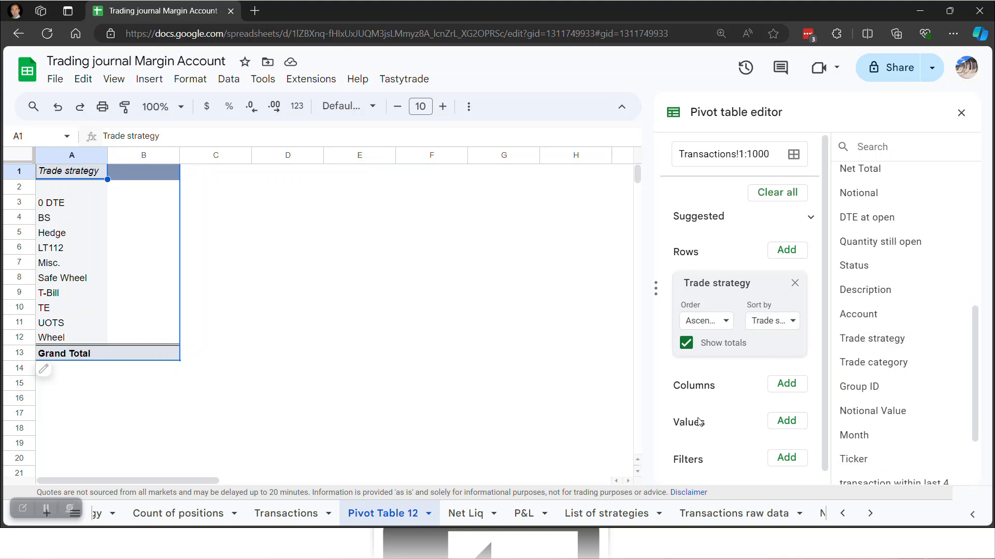
pyautogui.scroll(-2, 921, 407)
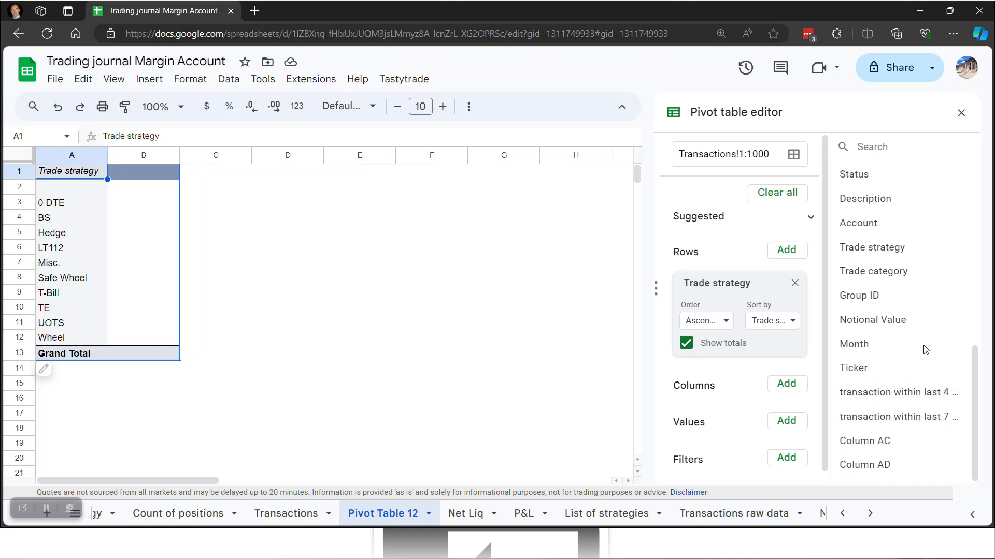
pyautogui.scroll(1, 932, 377)
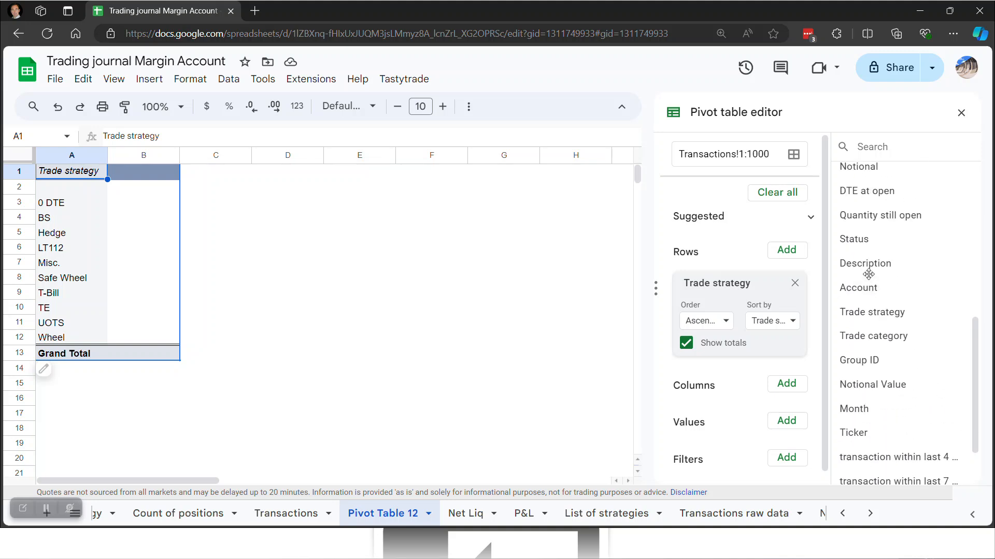
pyautogui.moveTo(877, 223); pyautogui.dragTo(730, 452)
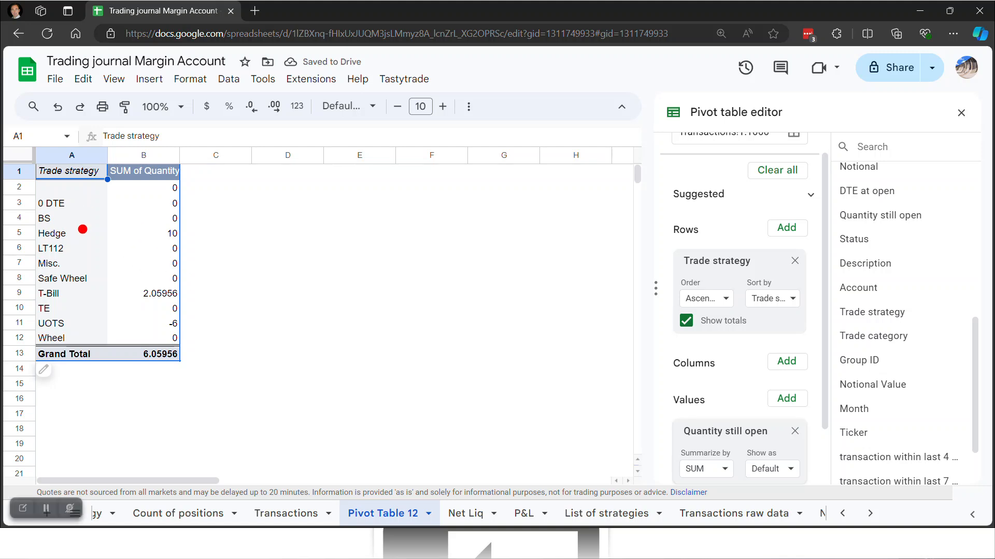
pyautogui.moveTo(94, 262); pyautogui.dragTo(207, 261)
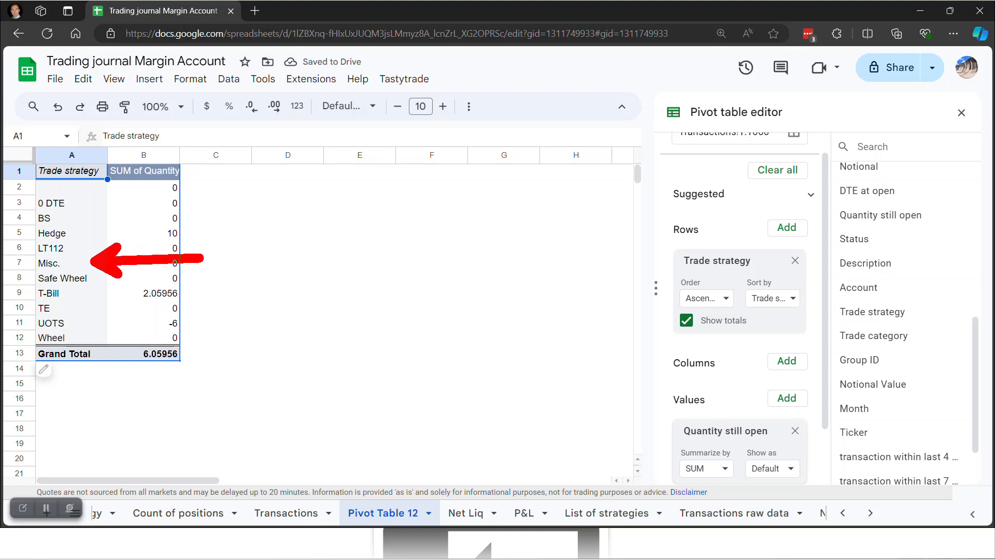
pyautogui.moveTo(179, 164); pyautogui.dragTo(215, 99)
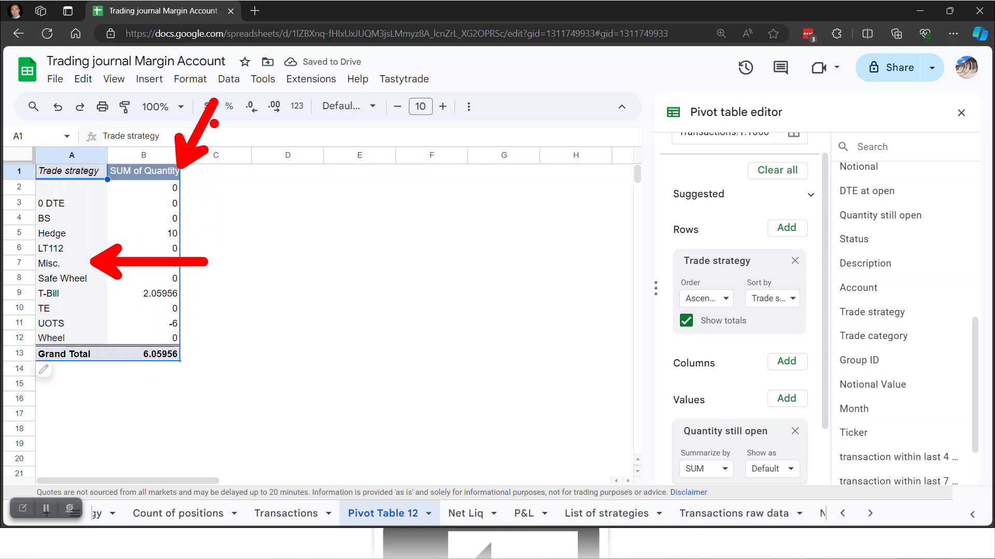
pyautogui.moveTo(187, 227); pyautogui.dragTo(300, 239)
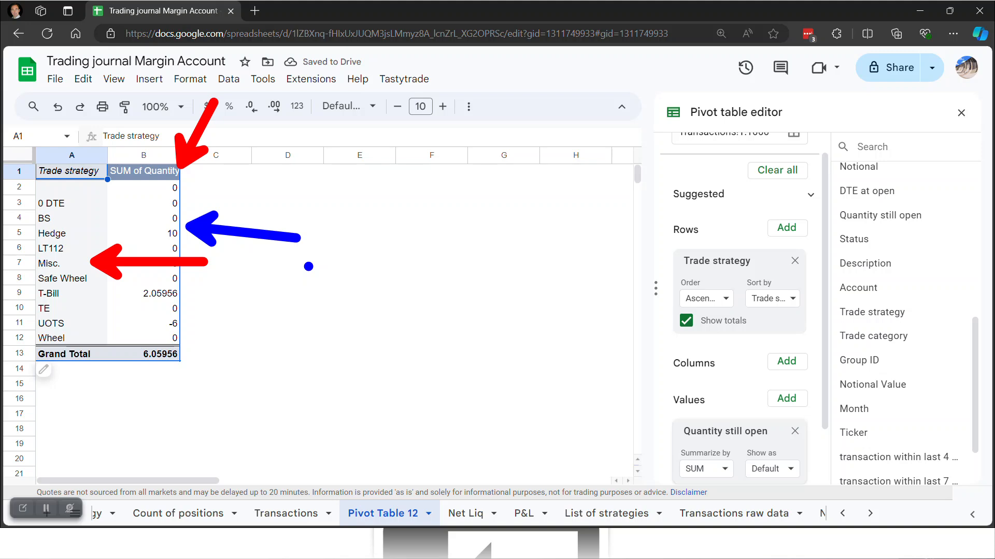
pyautogui.press('Escape')
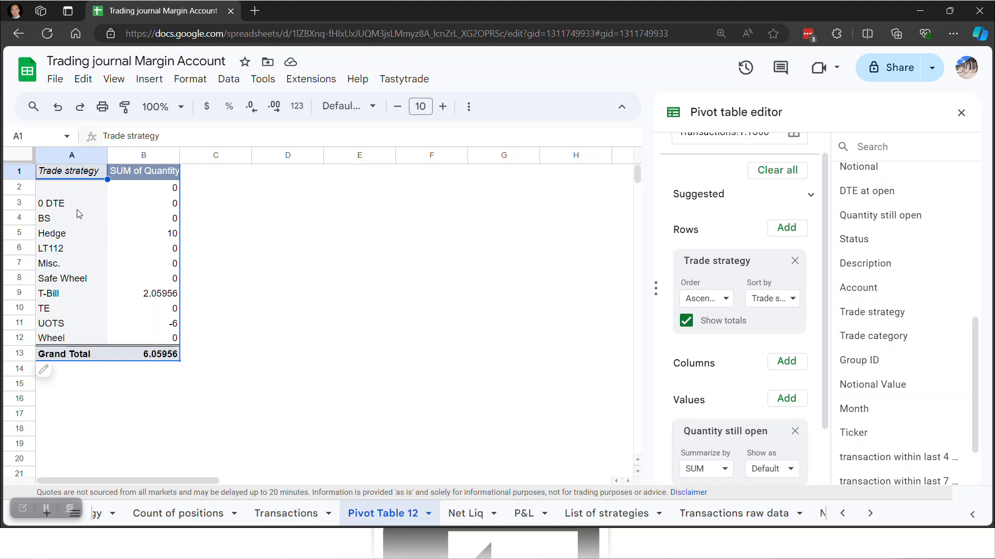
# Step: Add Trade category as a second row field beneath Trade strategy and review the resulting breakdown
pyautogui.moveTo(901, 334); pyautogui.dragTo(721, 351)
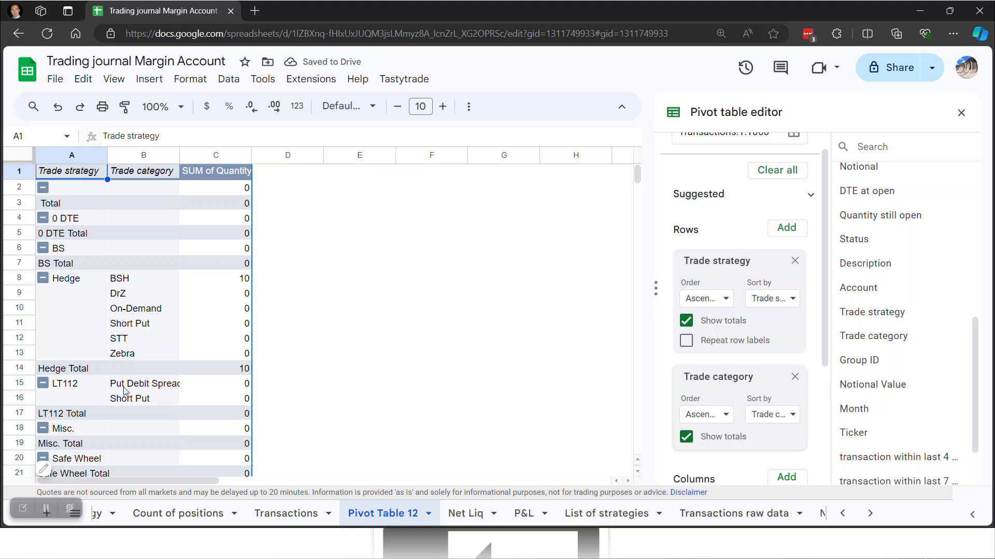
pyautogui.scroll(-5, 128, 387)
pyautogui.scroll(-2, 128, 387)
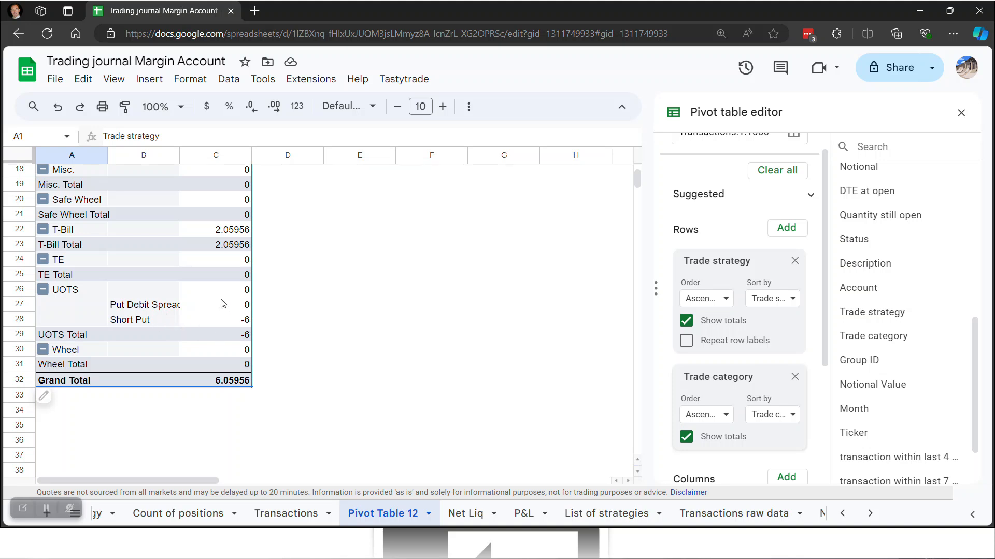
pyautogui.scroll(6, 223, 304)
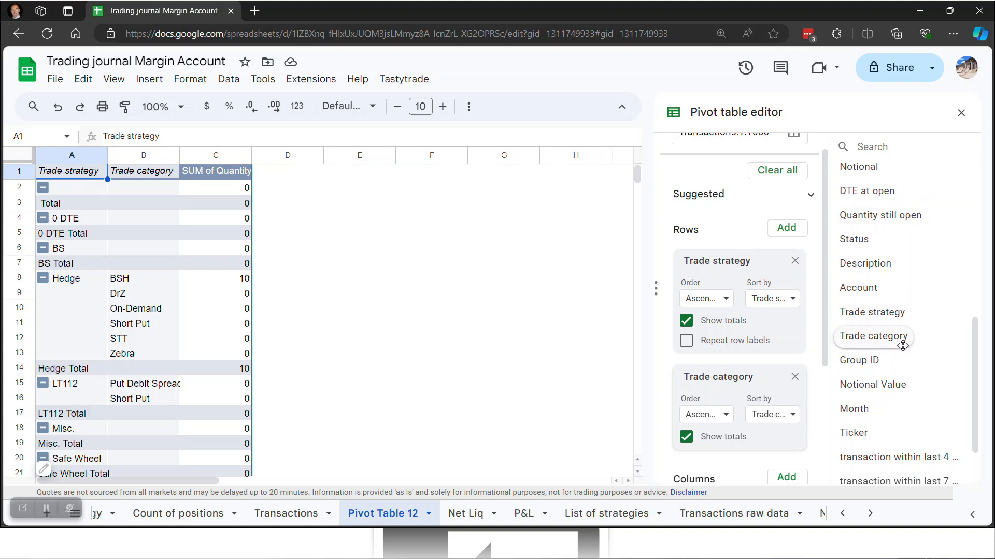
# Step: Add the Action field to the pivot table's columns and look across the resulting action columns
pyautogui.scroll(-2, 774, 325)
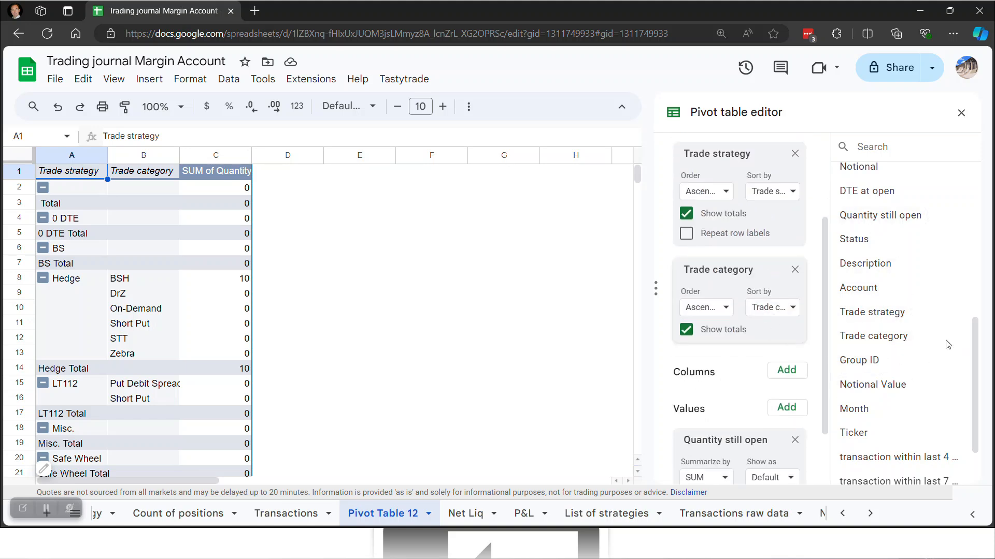
pyautogui.scroll(4, 910, 273)
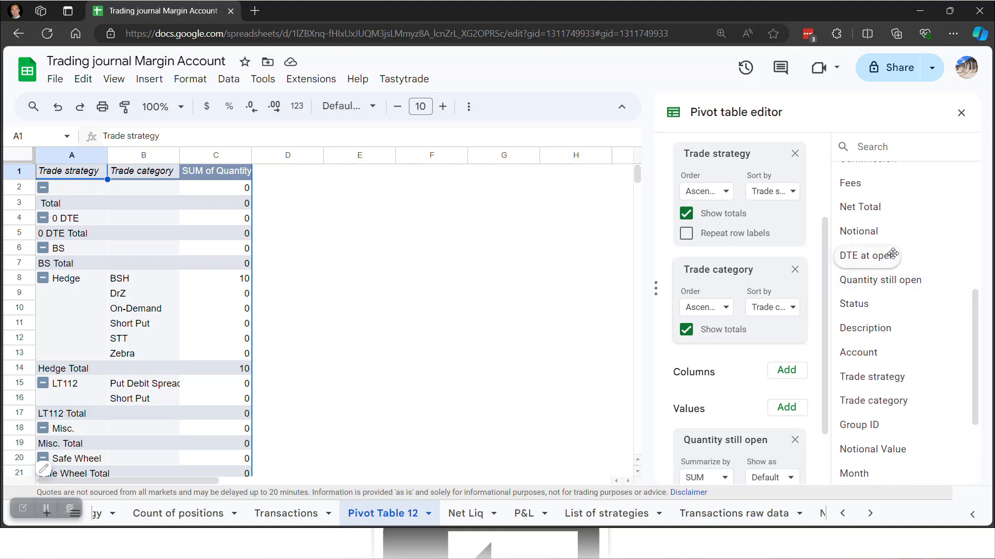
pyautogui.moveTo(861, 195); pyautogui.dragTo(709, 400)
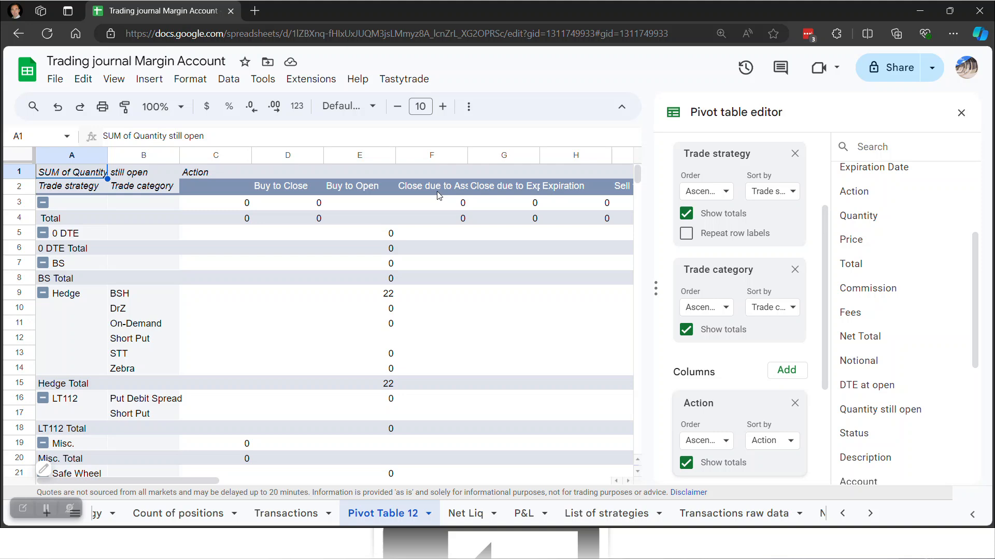
pyautogui.moveTo(206, 479); pyautogui.dragTo(278, 487)
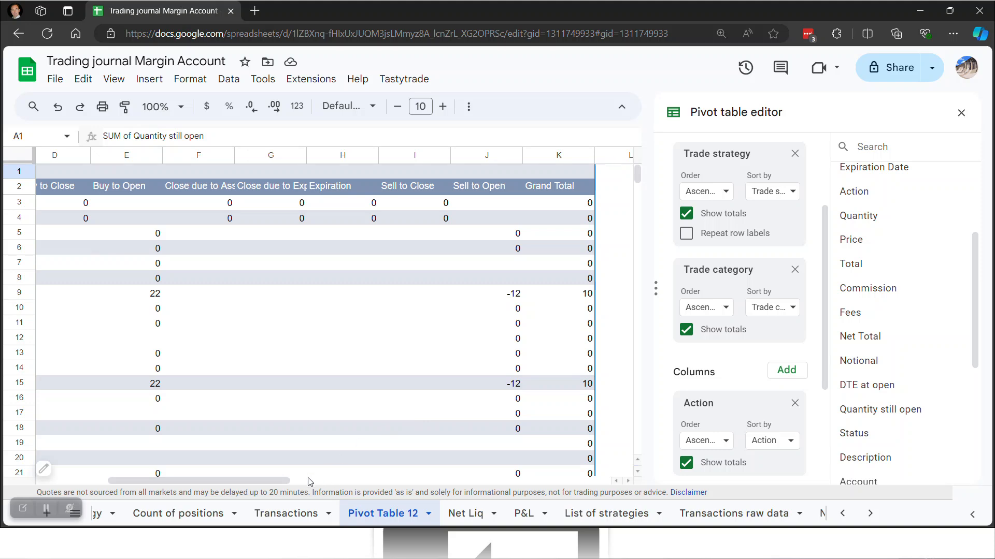
pyautogui.moveTo(278, 478); pyautogui.dragTo(246, 449)
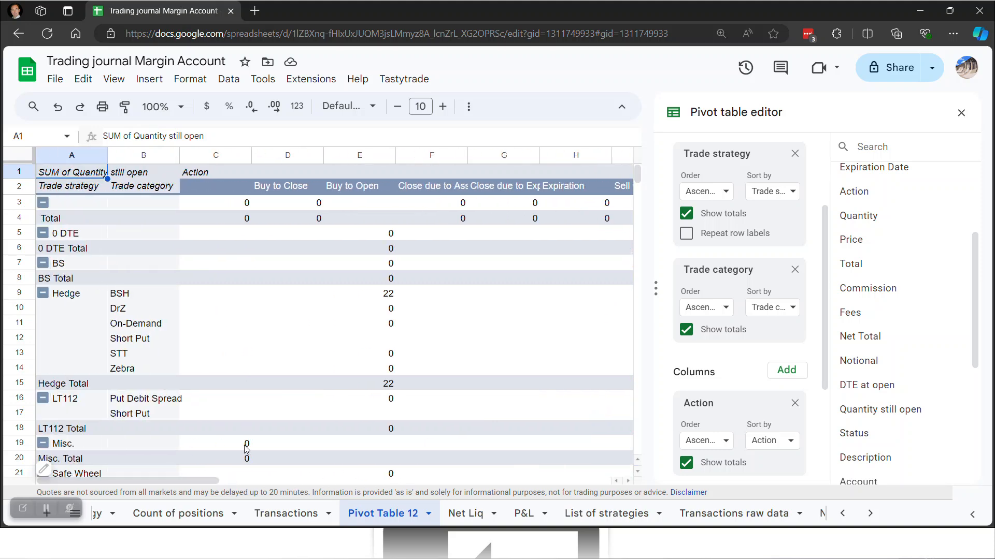
# Step: Add a pivot table filter on Quantity still open that excludes the value 0
pyautogui.scroll(-3, 786, 352)
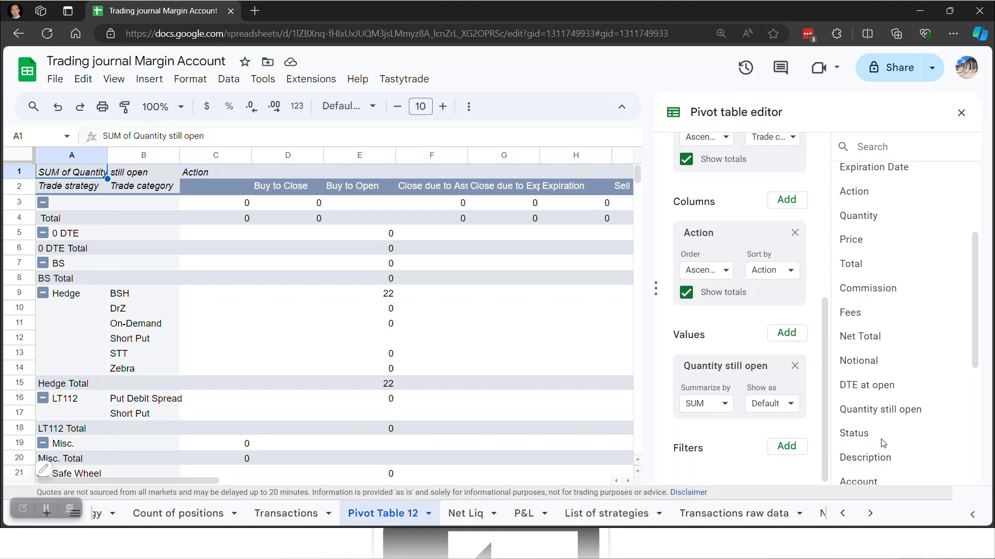
pyautogui.scroll(-1, 917, 399)
pyautogui.moveTo(898, 344); pyautogui.dragTo(741, 469)
pyautogui.click(755, 443)
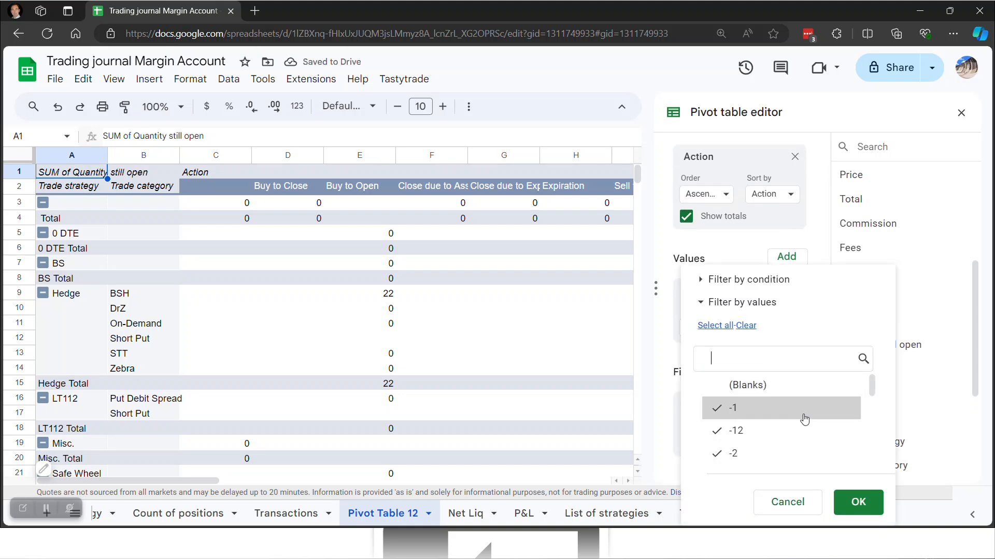
pyautogui.scroll(-1, 801, 428)
pyautogui.click(715, 413)
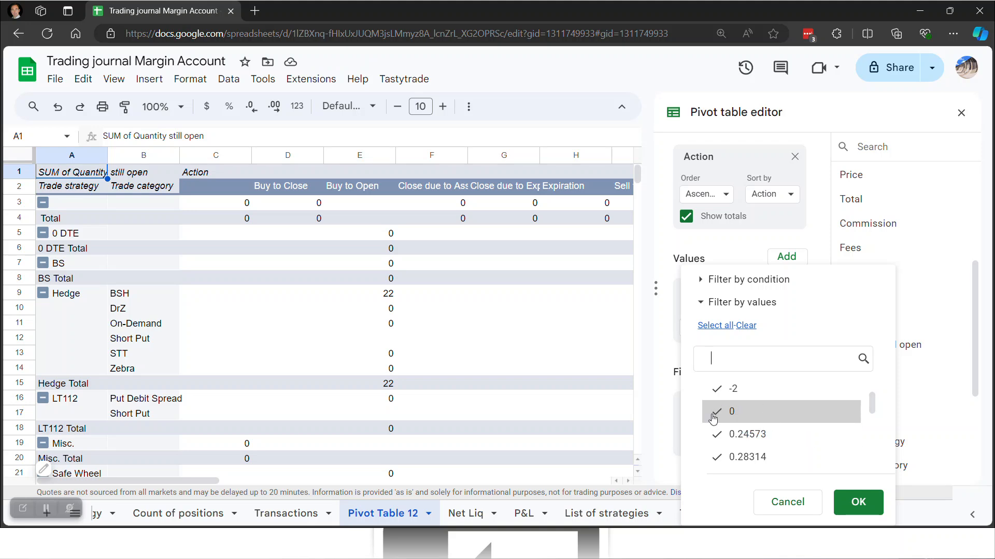
pyautogui.click(859, 502)
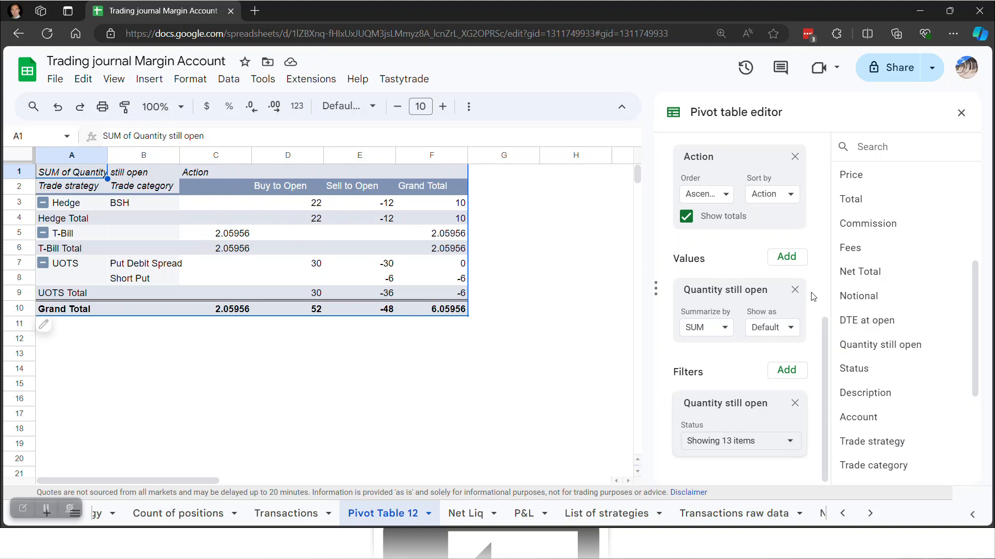
# Step: Add a pivot table filter on Action that excludes blank entries
pyautogui.scroll(3, 869, 261)
pyautogui.moveTo(870, 261); pyautogui.dragTo(710, 404)
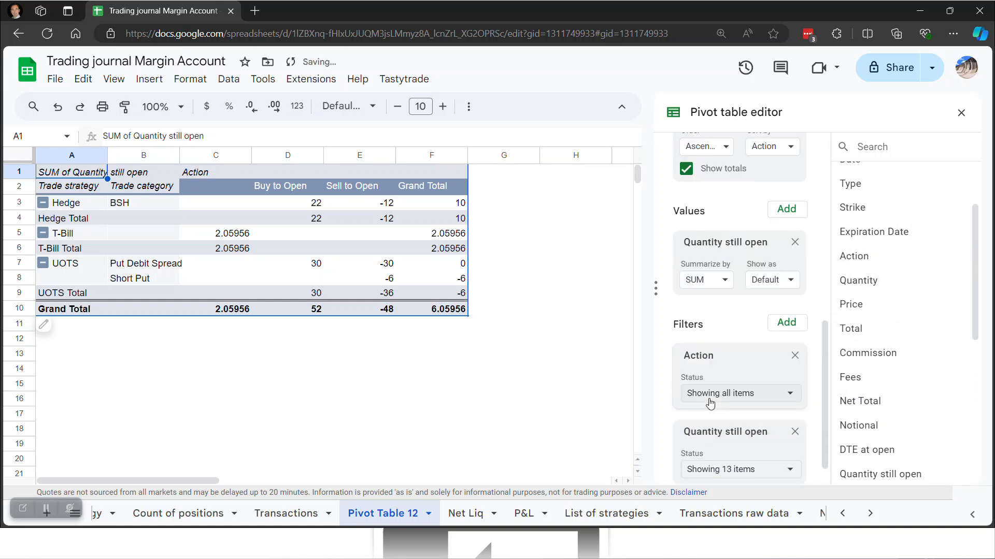
pyautogui.click(709, 403)
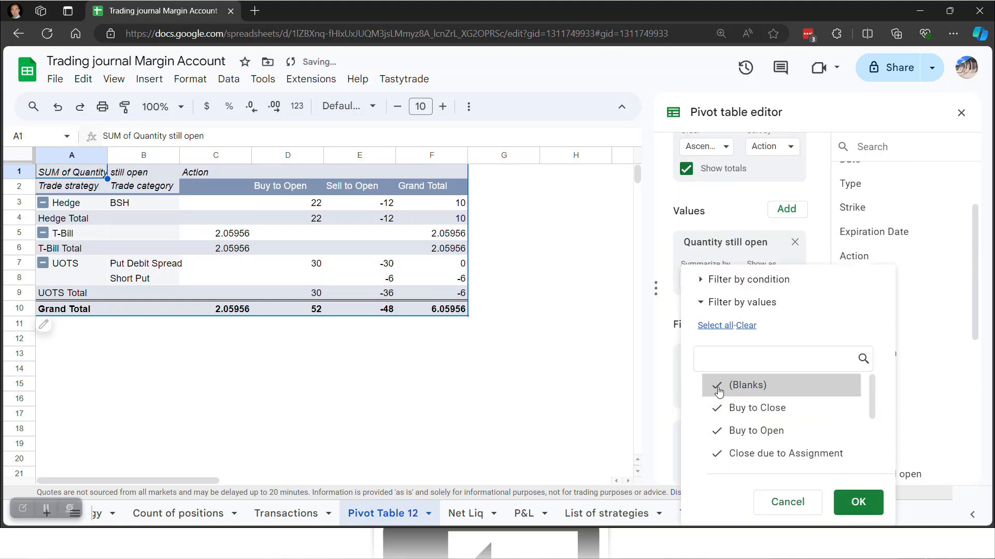
pyautogui.click(718, 388)
pyautogui.click(860, 502)
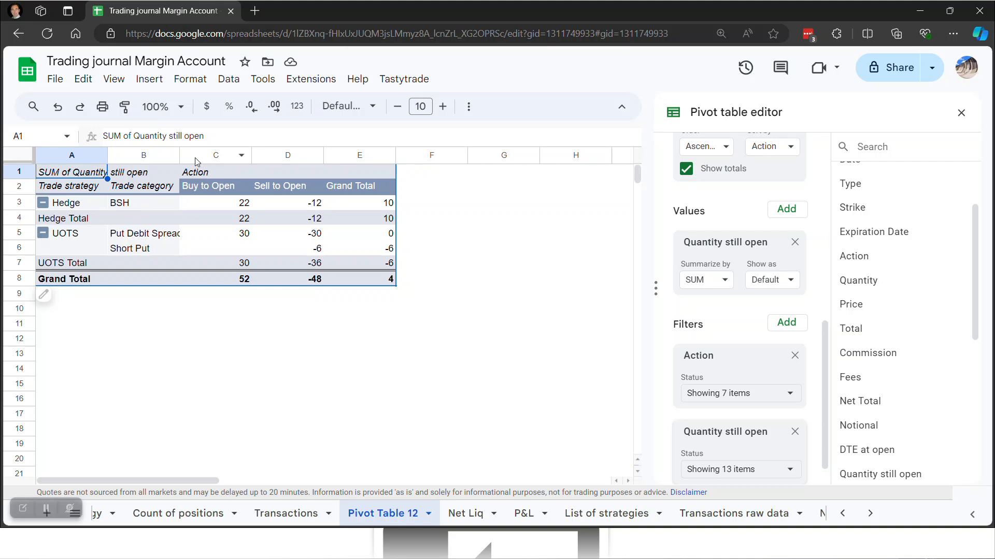
# Step: Widen column B to fit the trade category names and turn off the pivot table's totals for Action, Trade category and Trade strategy
pyautogui.moveTo(180, 155); pyautogui.dragTo(186, 155)
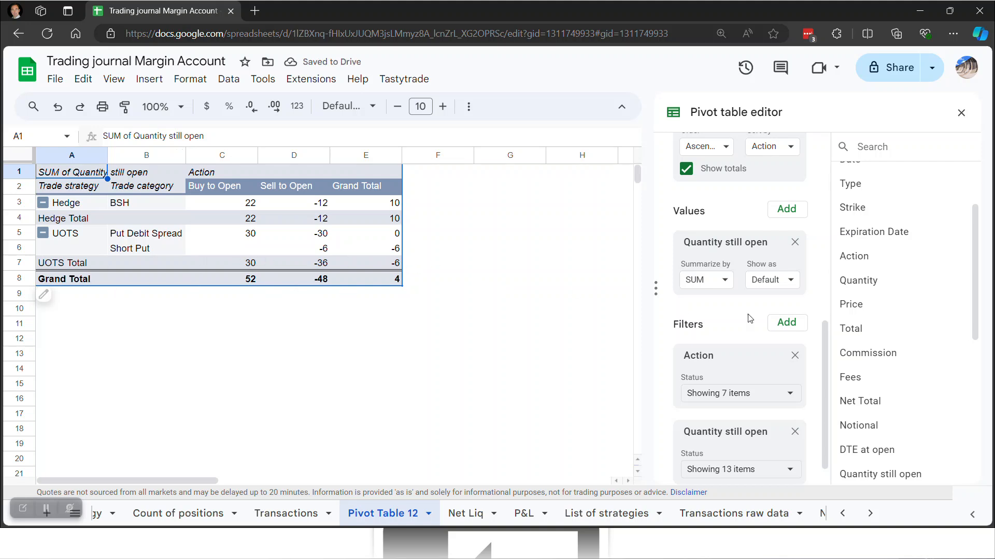
pyautogui.scroll(3, 797, 345)
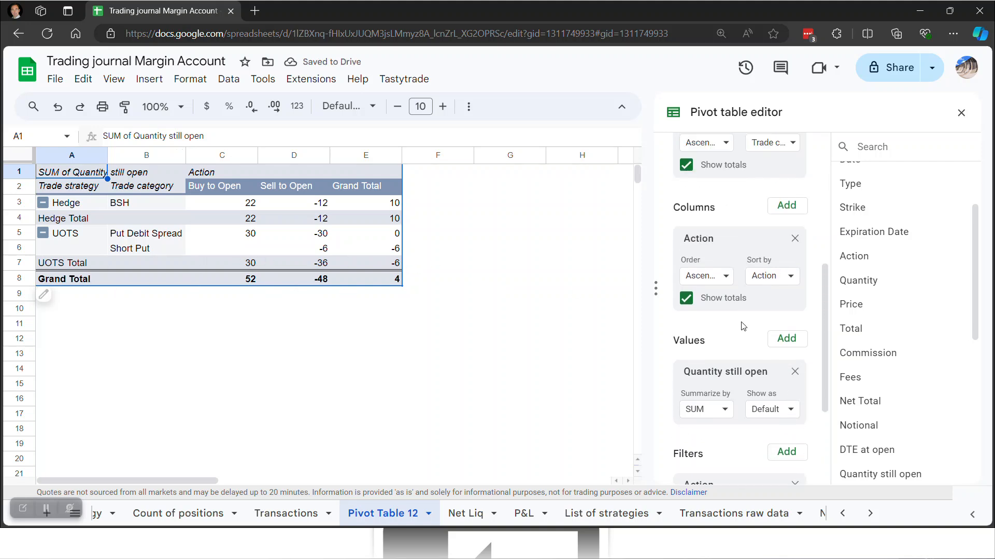
pyautogui.click(686, 303)
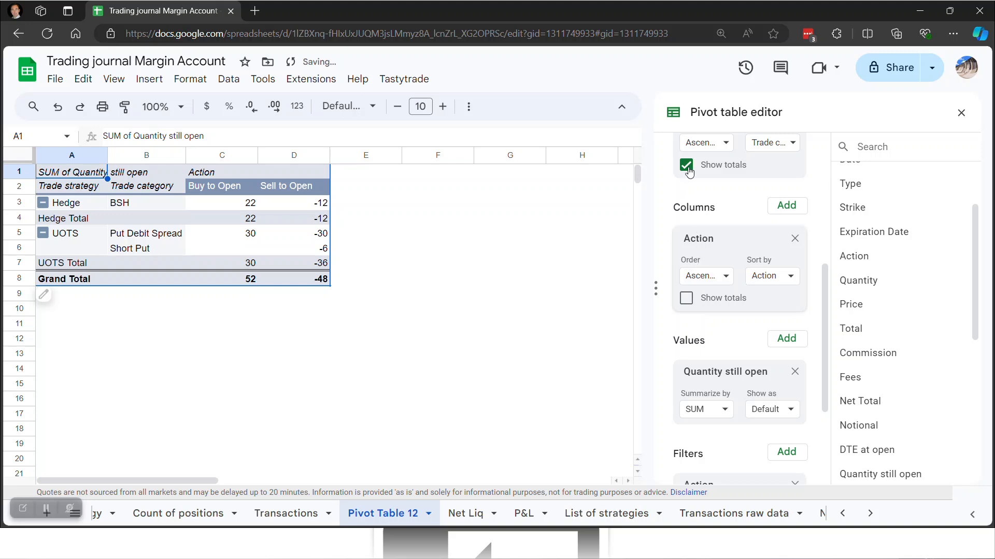
pyautogui.scroll(2, 777, 207)
pyautogui.click(687, 230)
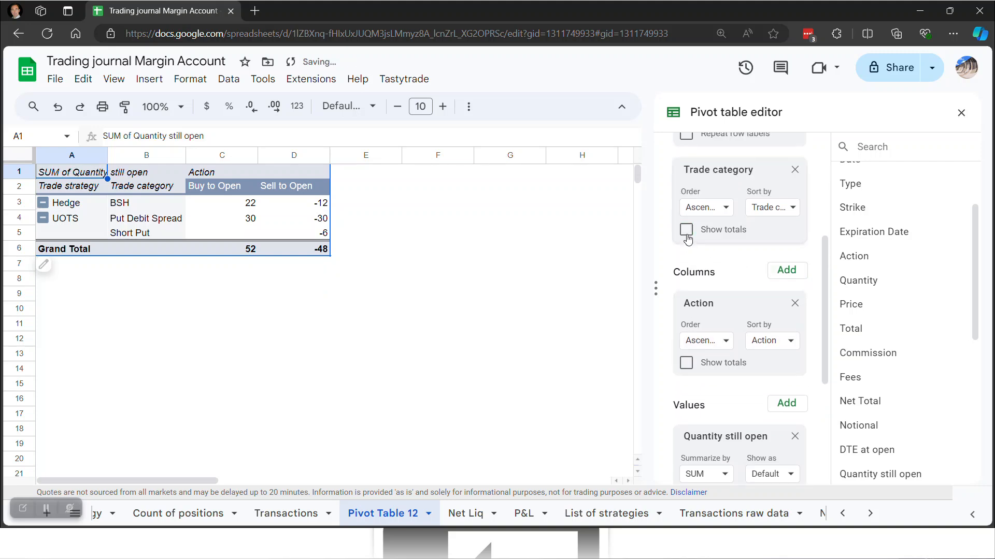
pyautogui.scroll(3, 746, 252)
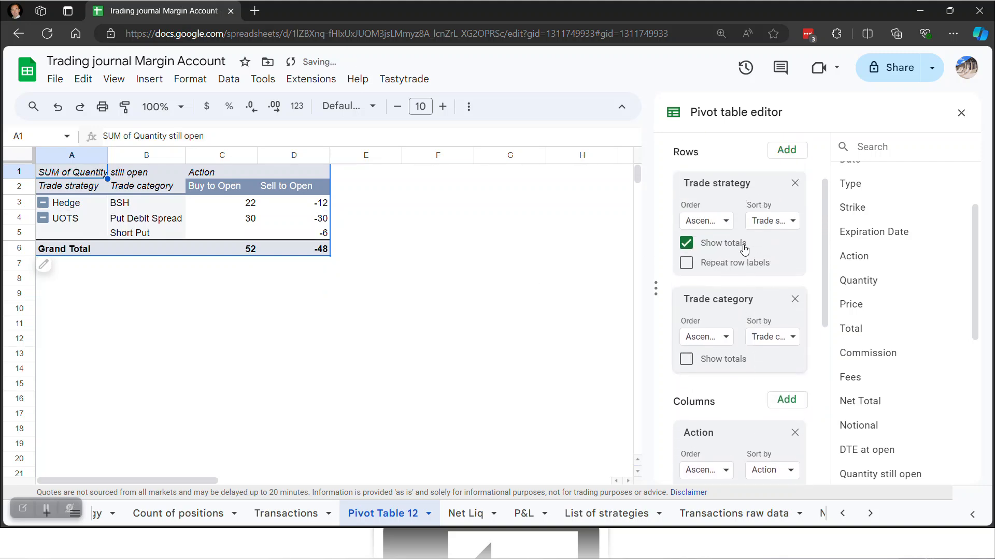
pyautogui.click(686, 244)
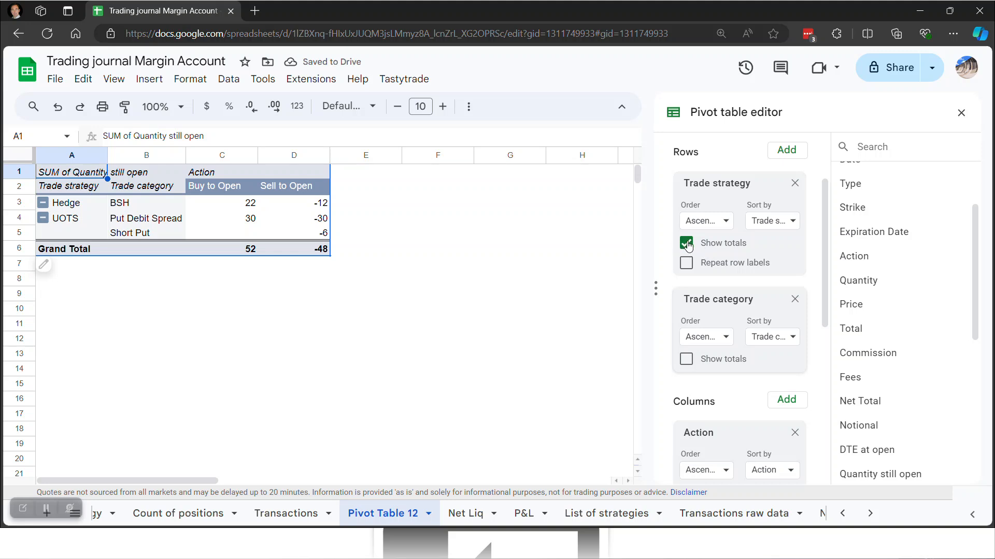
pyautogui.click(486, 268)
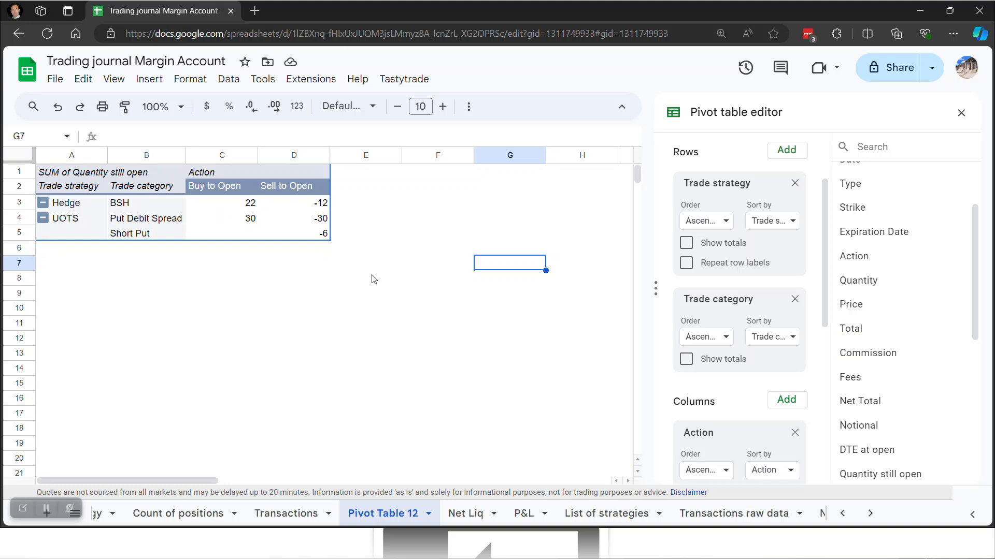
pyautogui.click(961, 113)
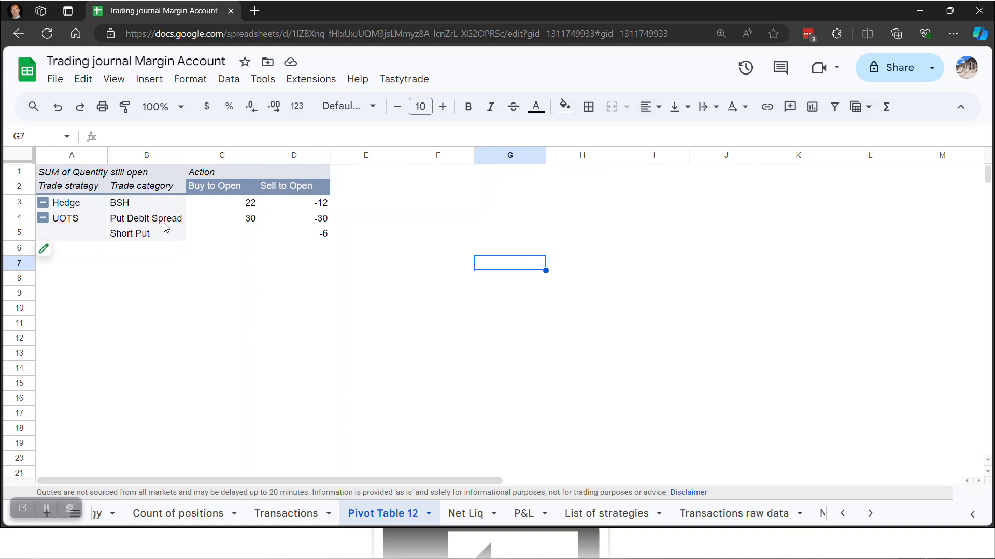
# Step: Reopen the pivot table's settings, try Trade category above Trade strategy in the rows, and restore Trade strategy as the first row field
pyautogui.click(47, 252)
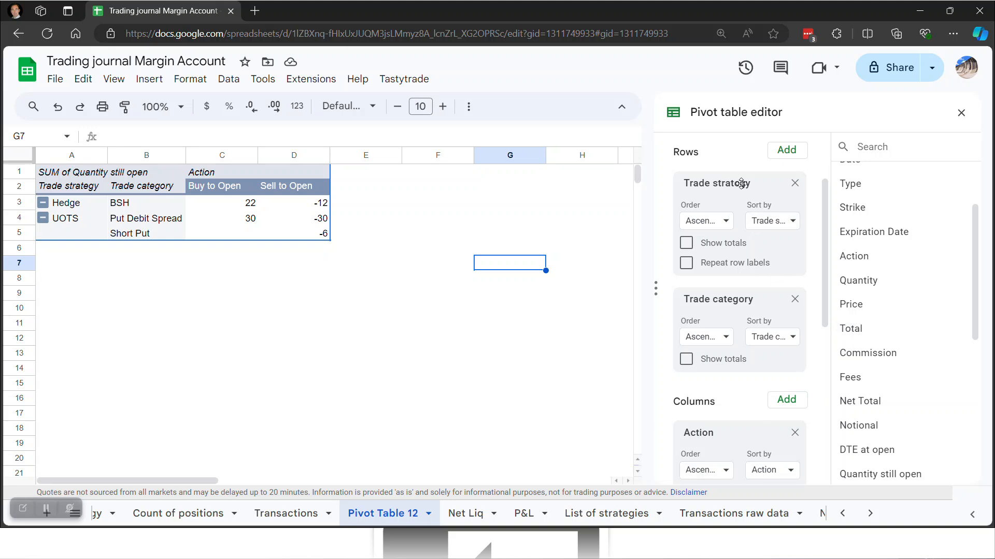
pyautogui.moveTo(747, 183); pyautogui.dragTo(724, 276)
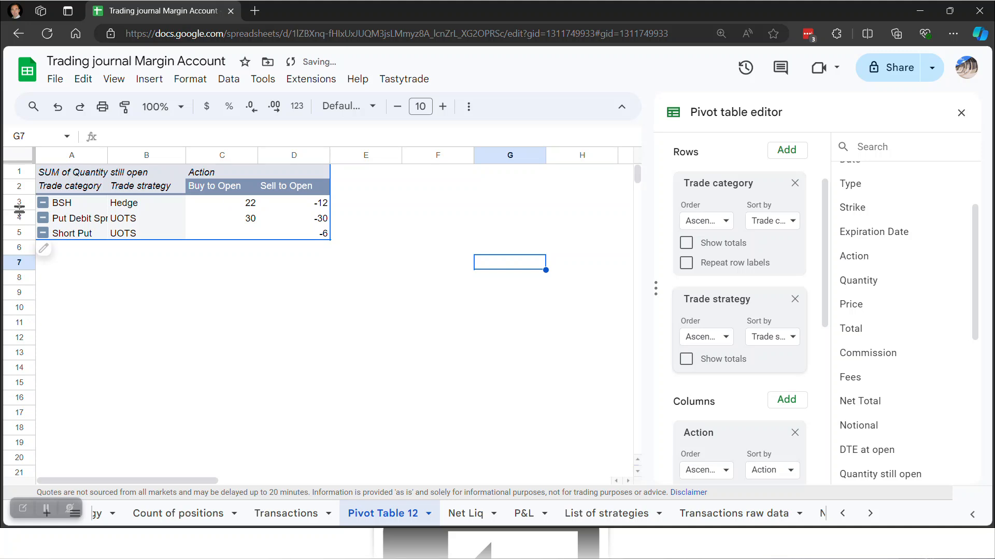
pyautogui.moveTo(724, 291); pyautogui.dragTo(736, 201)
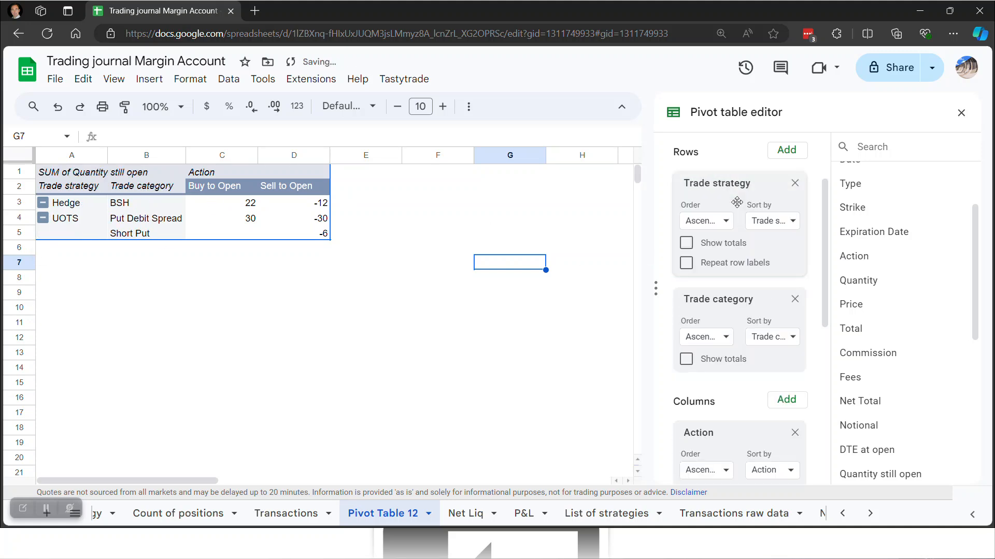